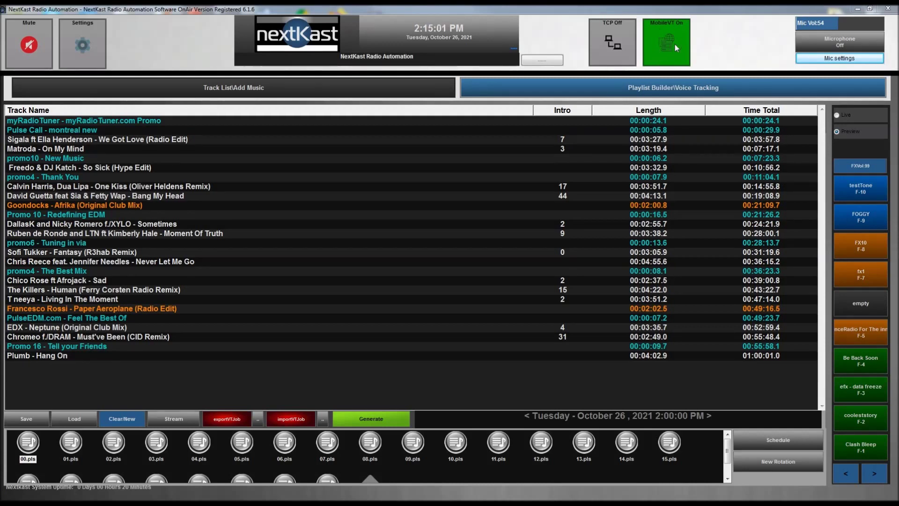
Step: Check the MobileVT server's port, local and public IP addresses, and its server and proxy status
left_click(659, 42)
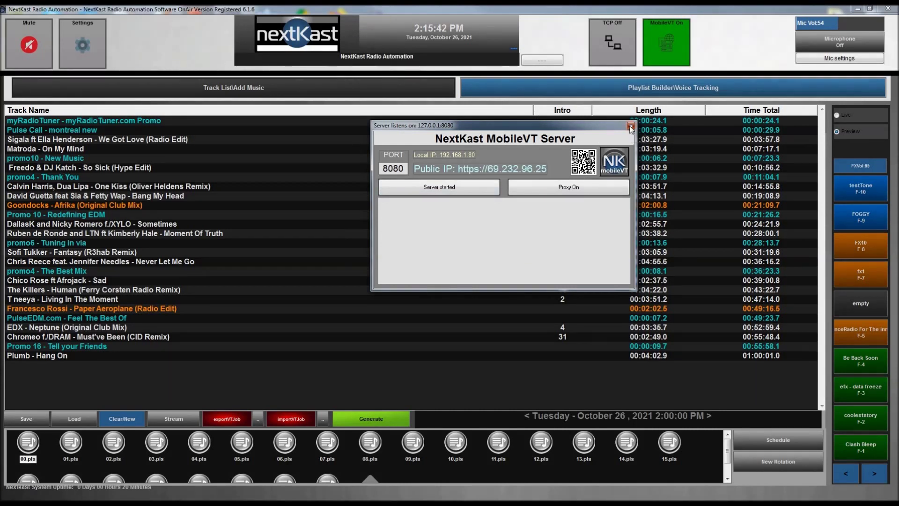
left_click(631, 126)
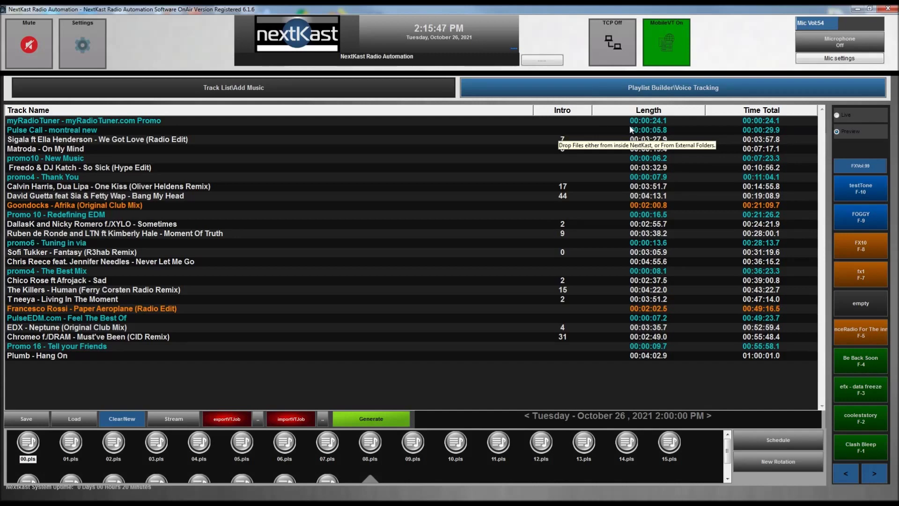
Step: Open the voice track host profile editor from the settings and give the existing host admin rights
left_click(82, 33)
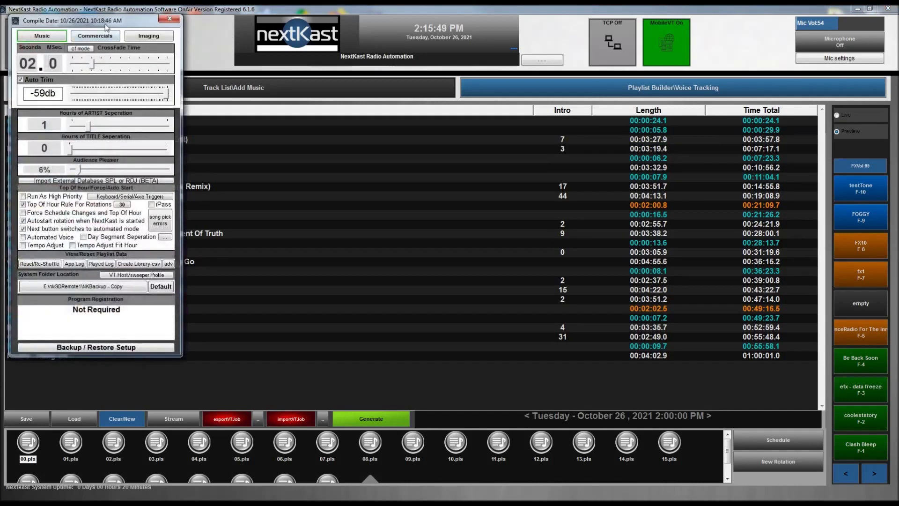
left_click_drag(107, 27, 354, 55)
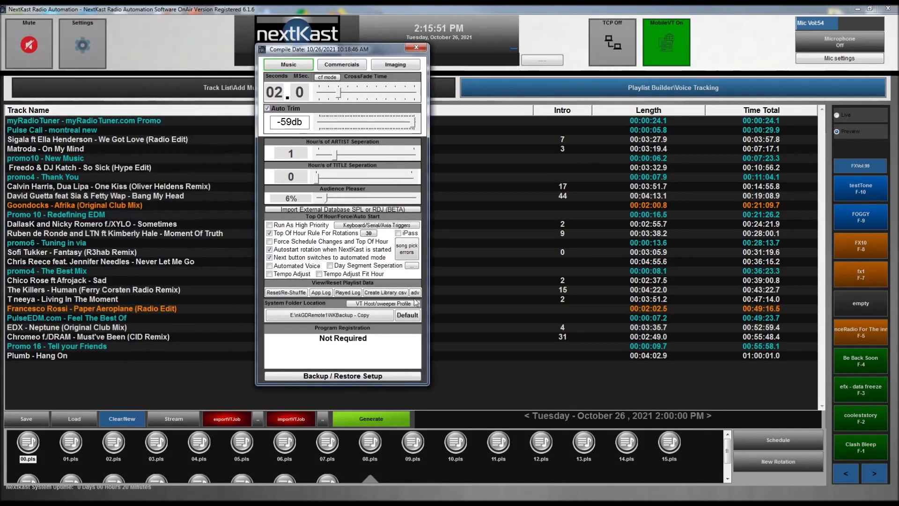
left_click(388, 304)
left_click_drag(285, 86, 462, 88)
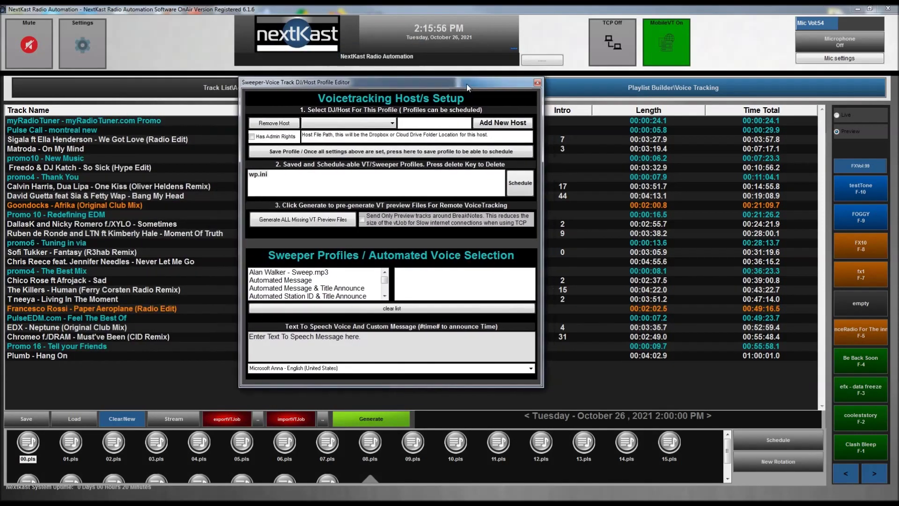
left_click(331, 123)
left_click(339, 135)
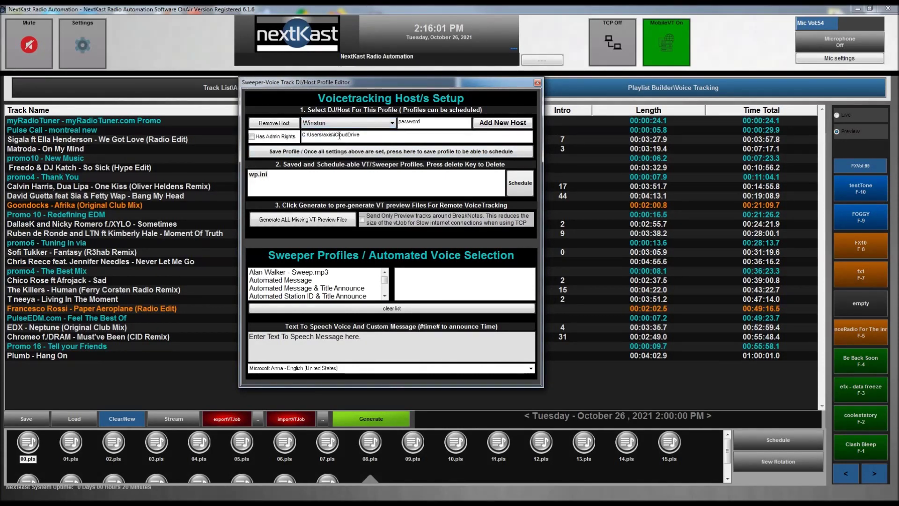
left_click(252, 137)
Step: Review the hours assigned to the wp.ini host profile in the rotation scheduler and close the profile editor
left_click(263, 177)
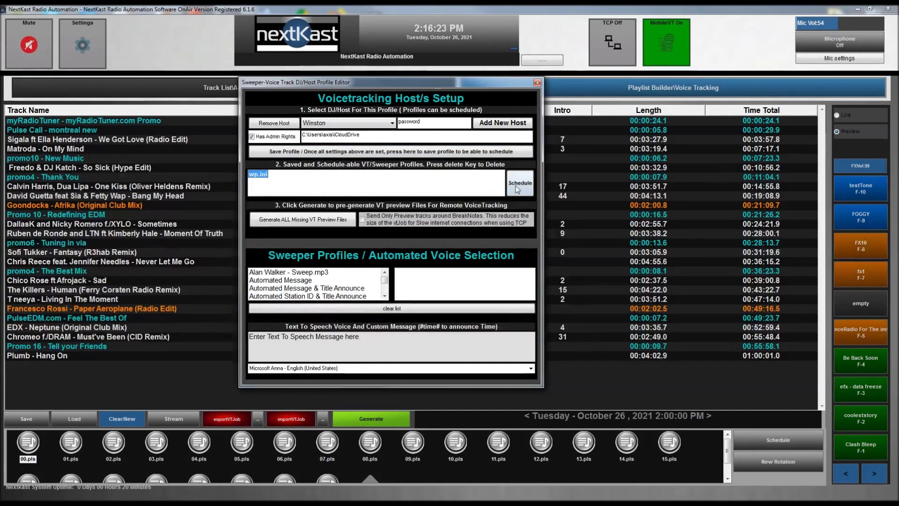
left_click(517, 187)
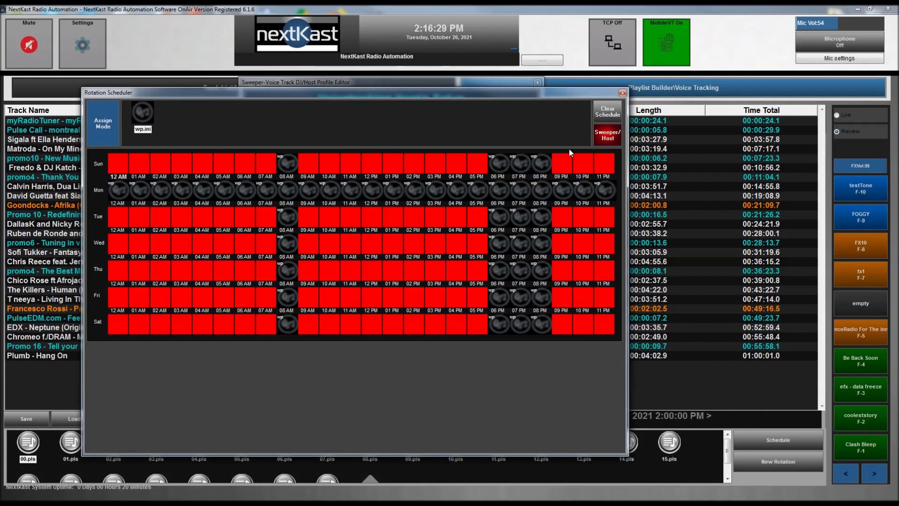
left_click(623, 93)
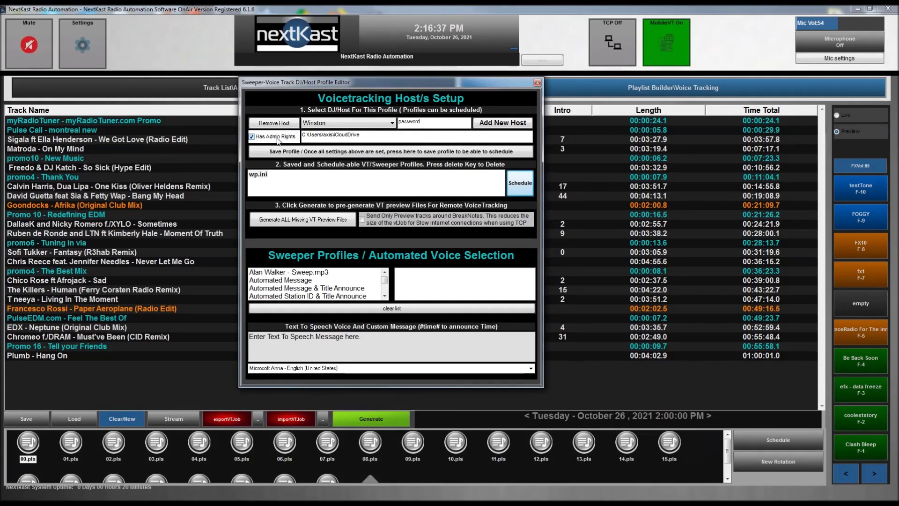
left_click(528, 193)
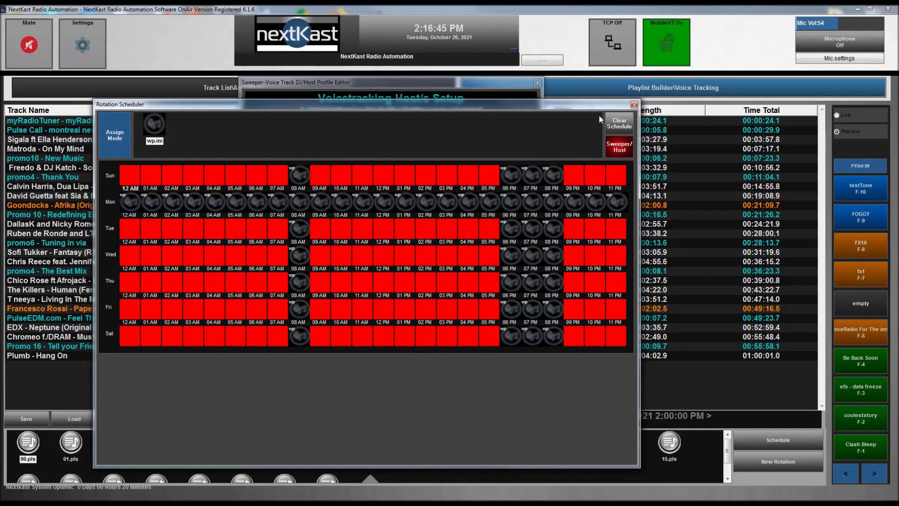
left_click(634, 103)
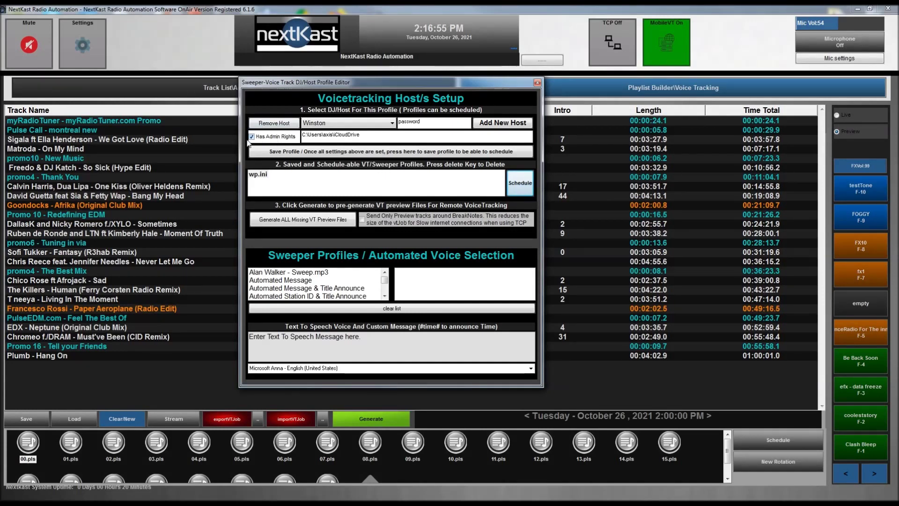
left_click(537, 83)
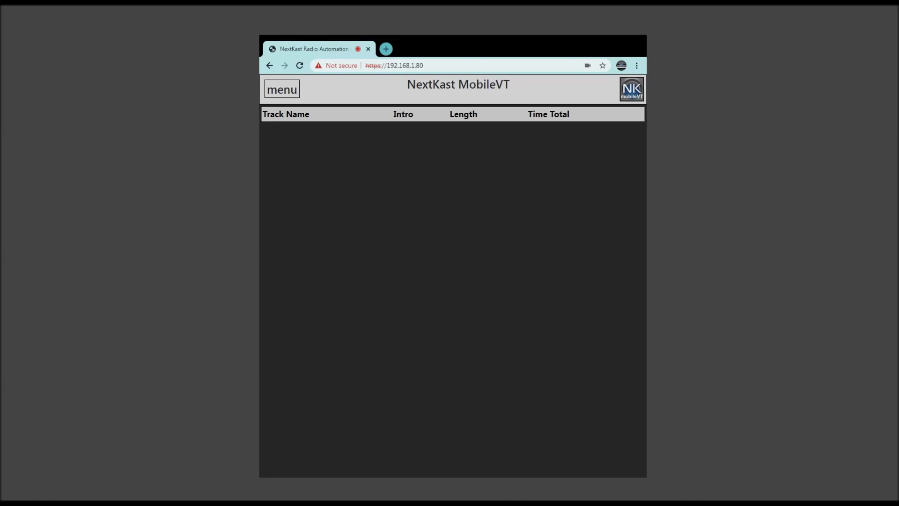
left_click(368, 66)
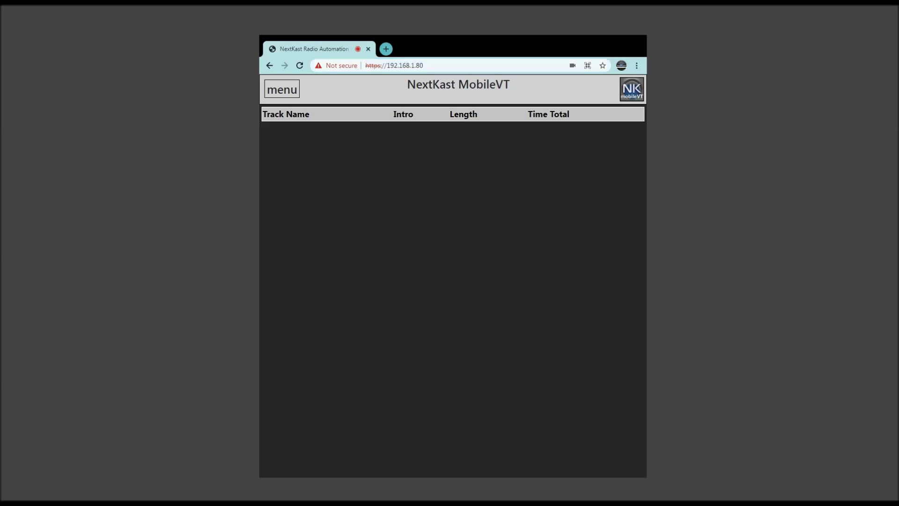
left_click(282, 89)
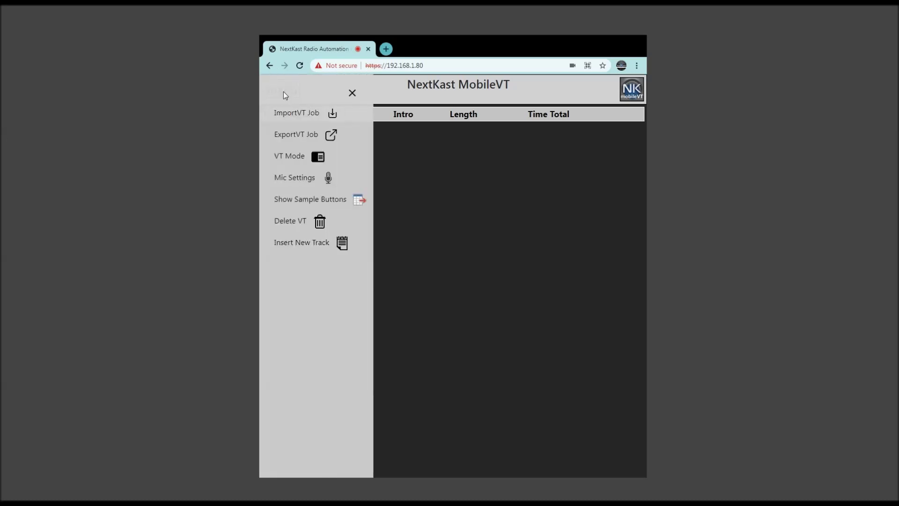
left_click(302, 116)
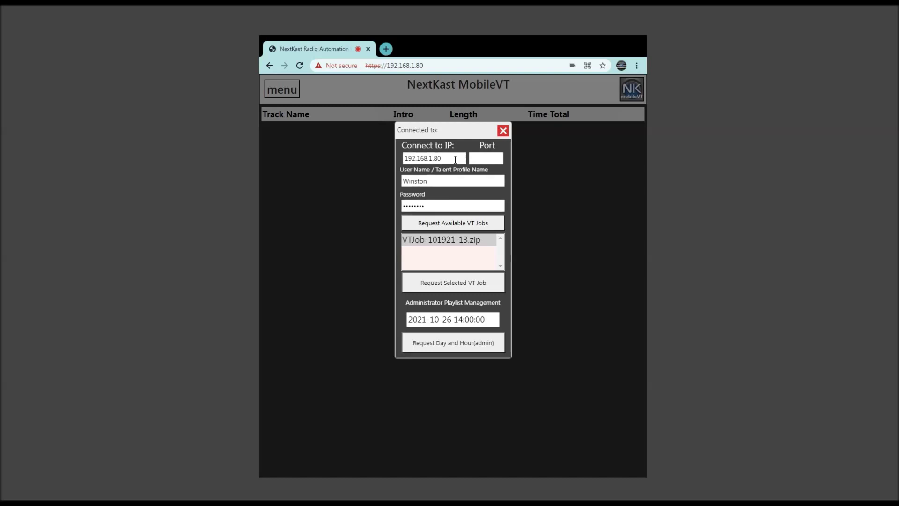
double_click(453, 161)
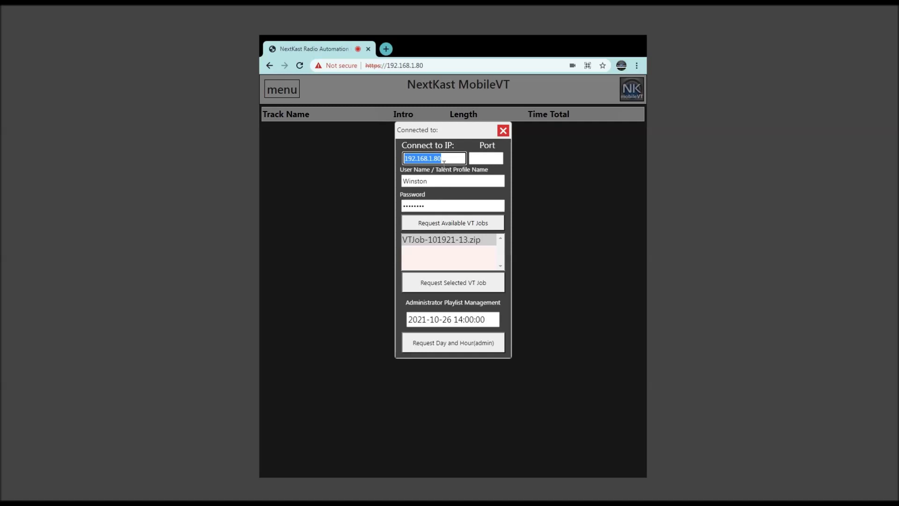
left_click(436, 182)
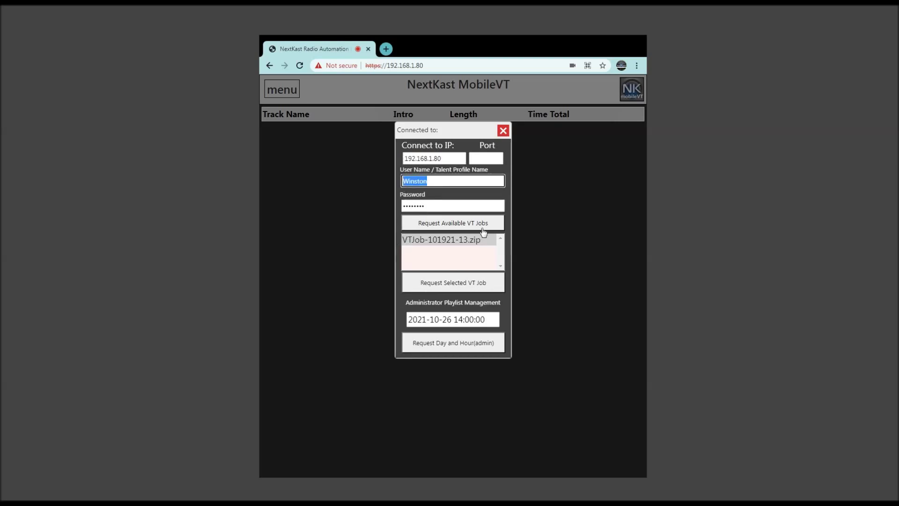
left_click(458, 241)
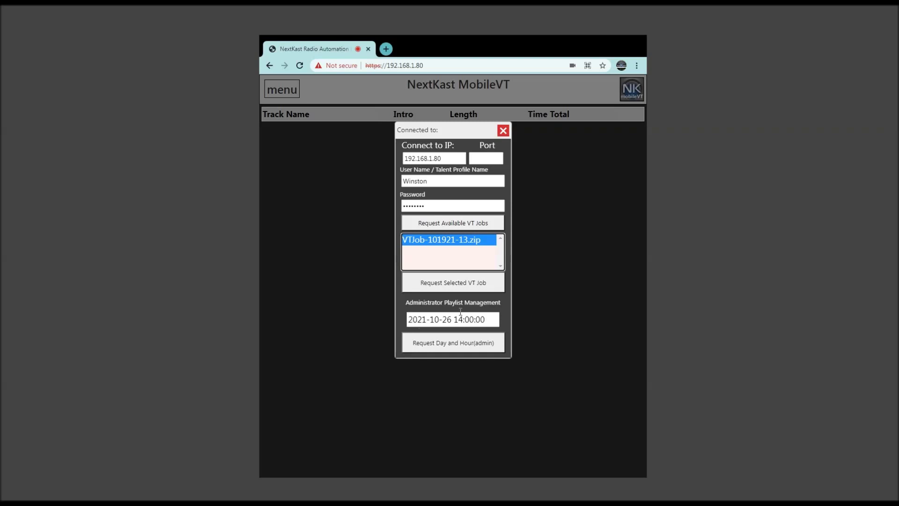
left_click(451, 345)
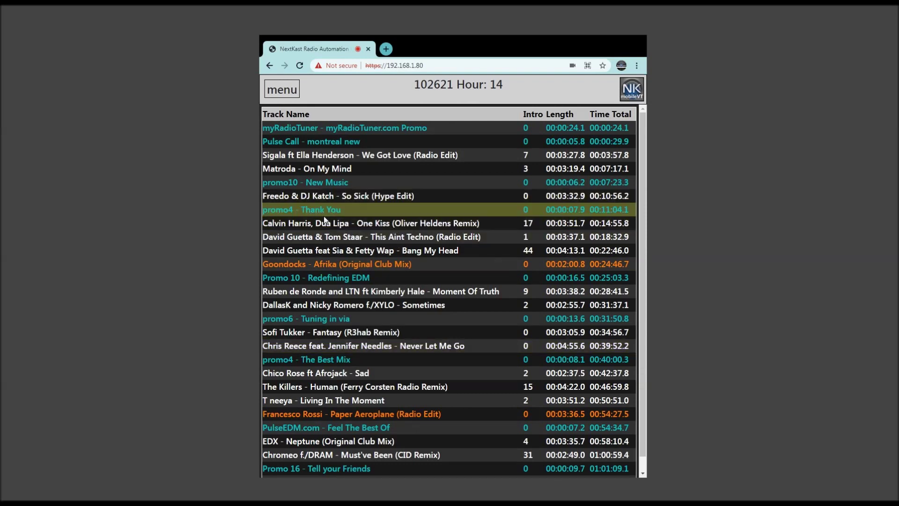
Step: Record a voice track after Calvin Harris, Dua Lipa - One Kiss, marking the next song's start before ending the recording
left_click(380, 225)
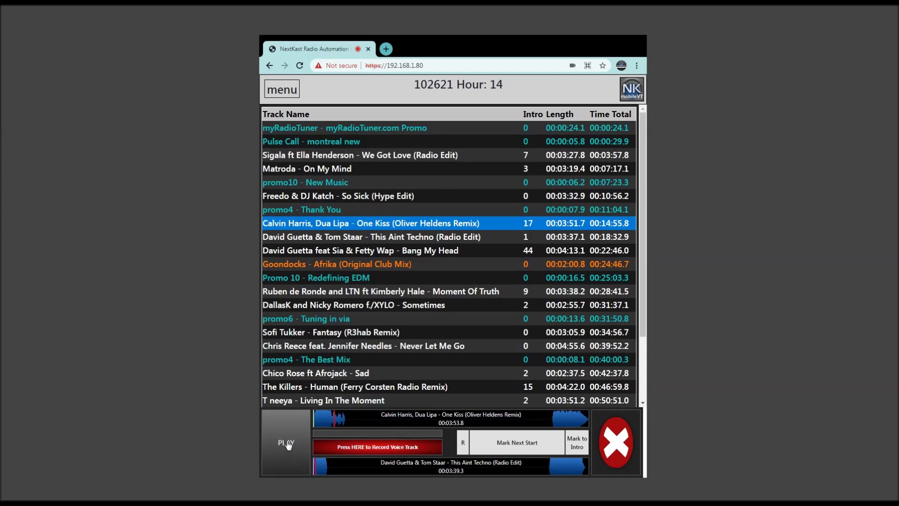
left_click(286, 443)
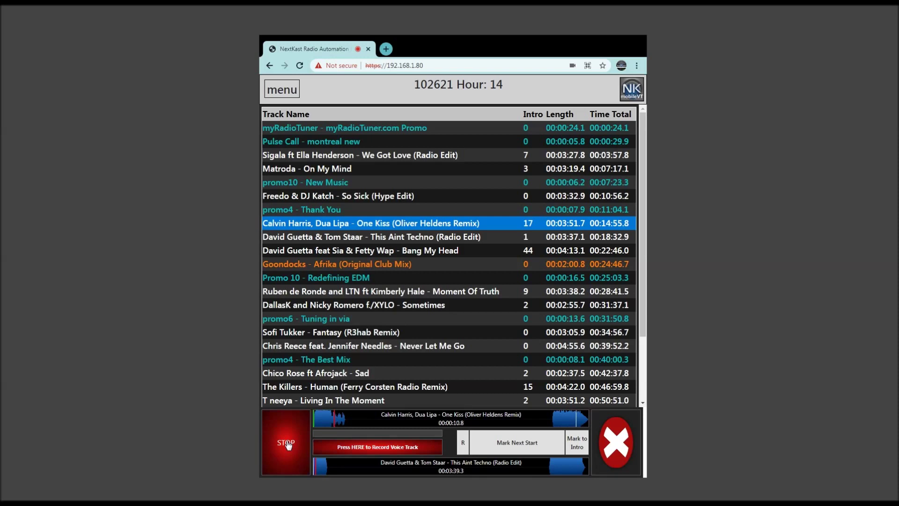
left_click(418, 448)
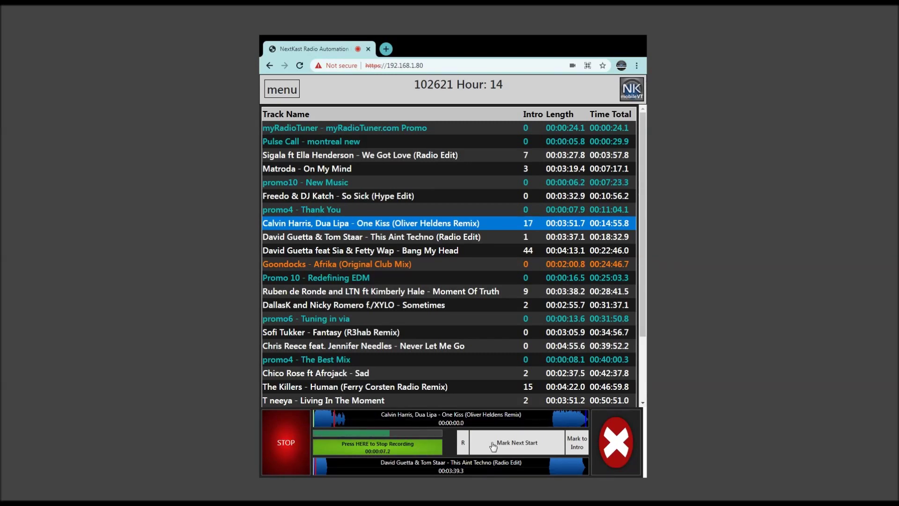
left_click(493, 445)
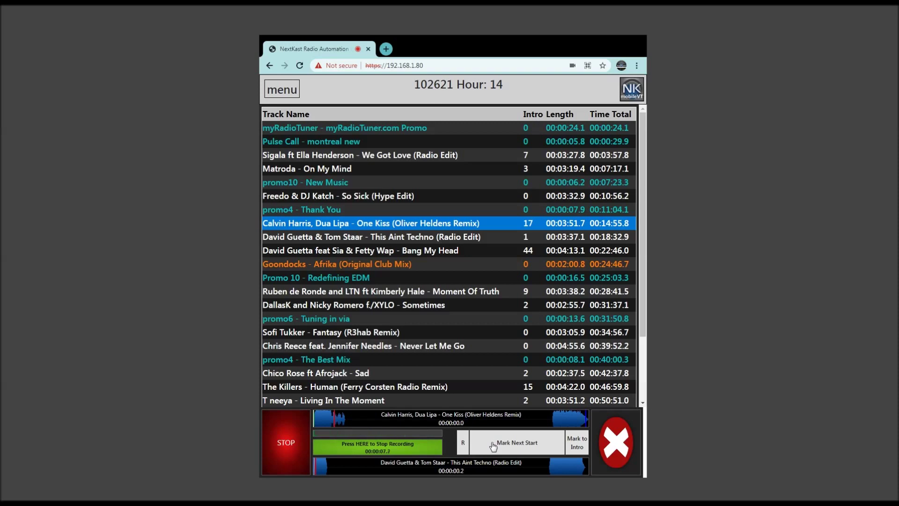
left_click(413, 449)
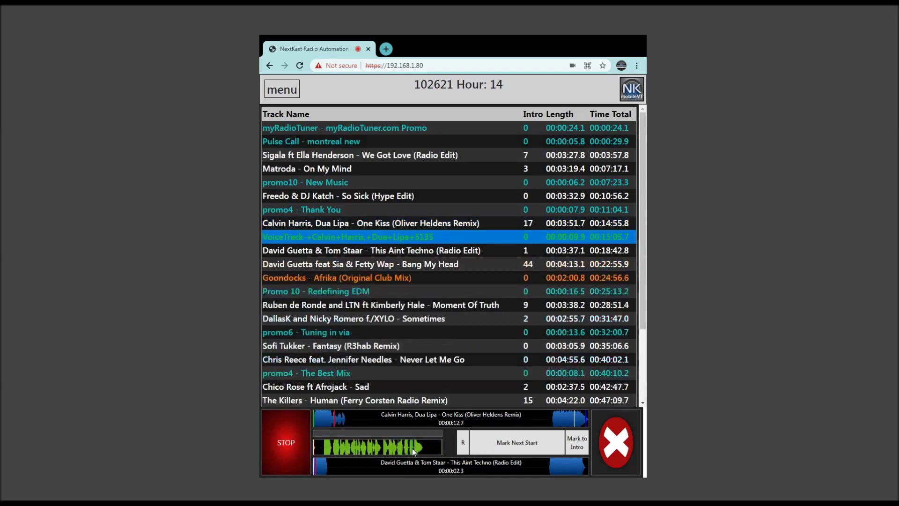
left_click(601, 456)
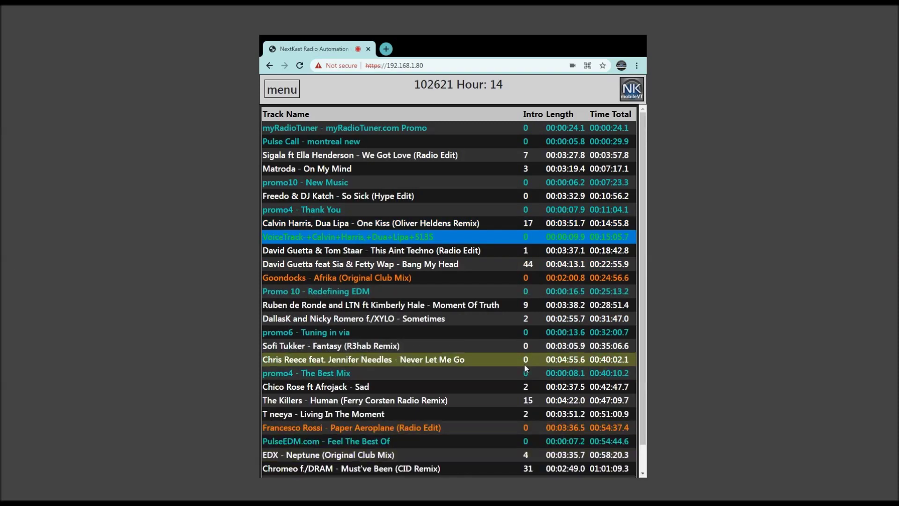
Step: Play back the recorded voice track to review its transition between One Kiss and This Aint Techno
left_click(432, 236)
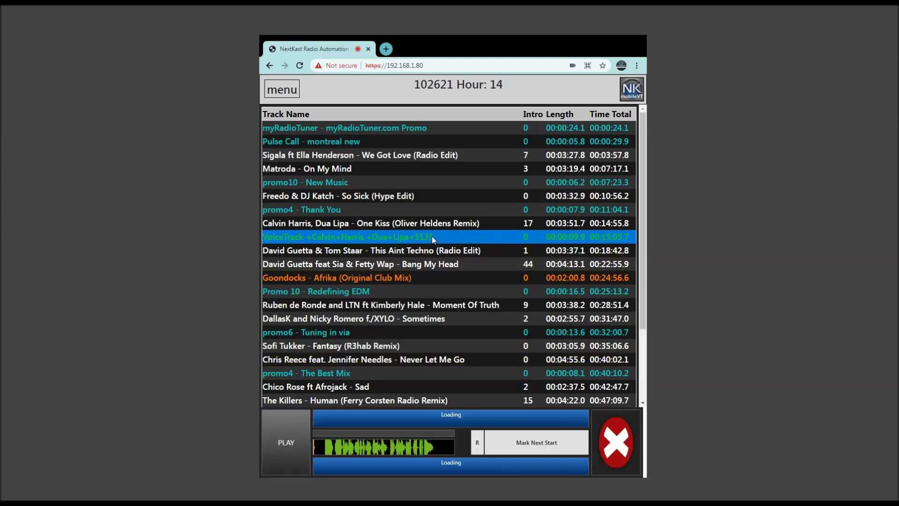
left_click(283, 449)
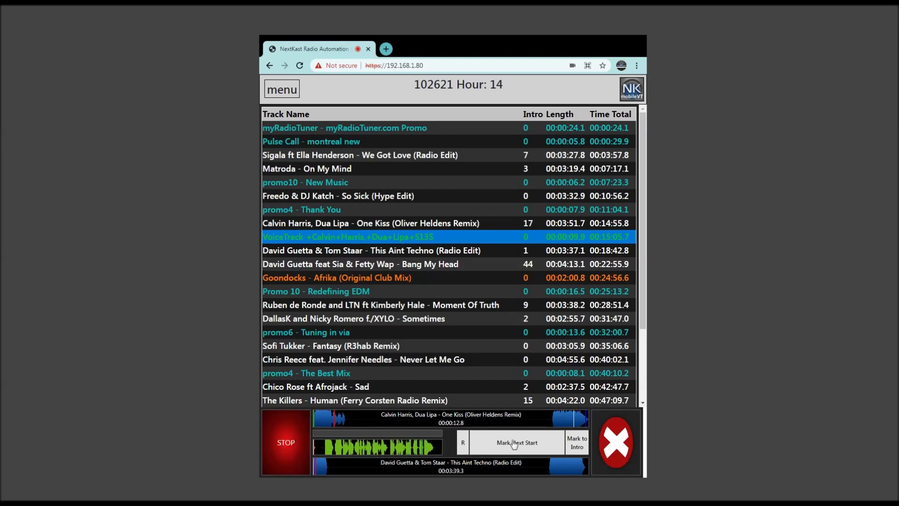
left_click(583, 418)
left_click(541, 460)
left_click(611, 450)
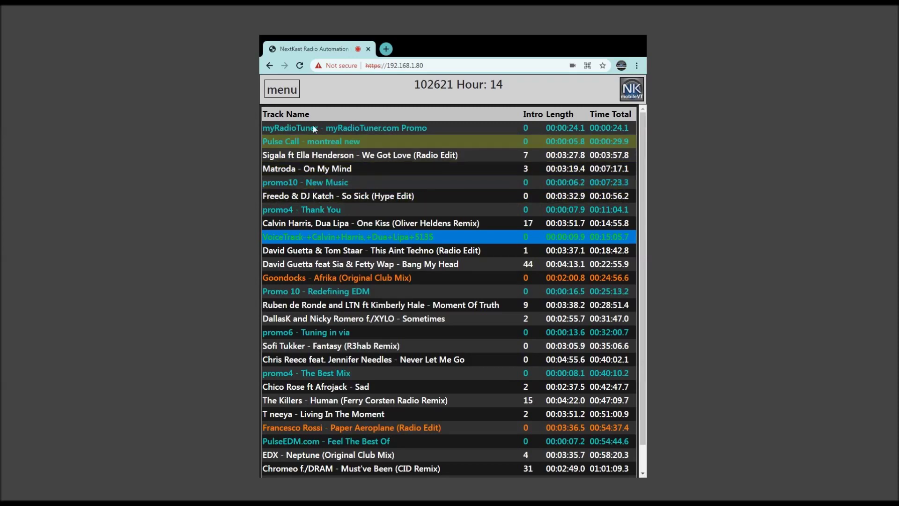
Step: Search the library for "new" and insert Alex Newell, Jess Glynne and DJ Cassidy-Kill The Lights after Matroda - On My Mind
left_click(336, 169)
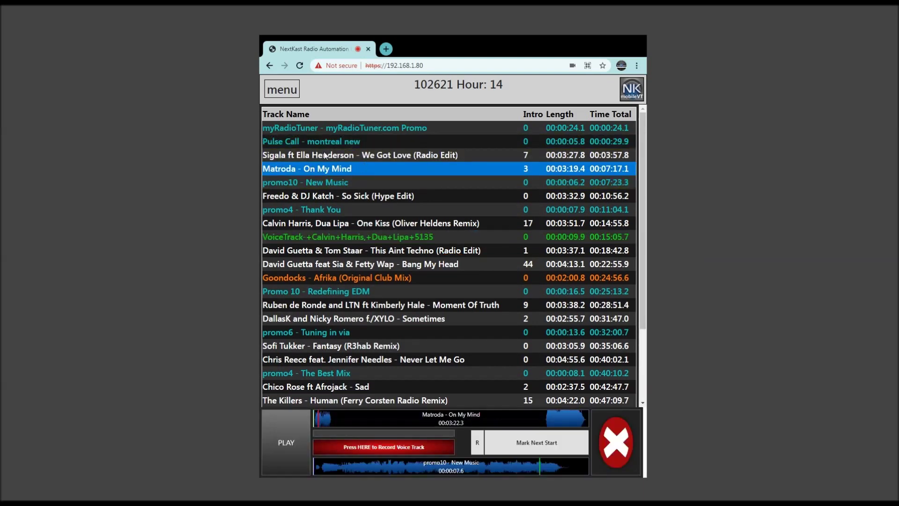
left_click(287, 91)
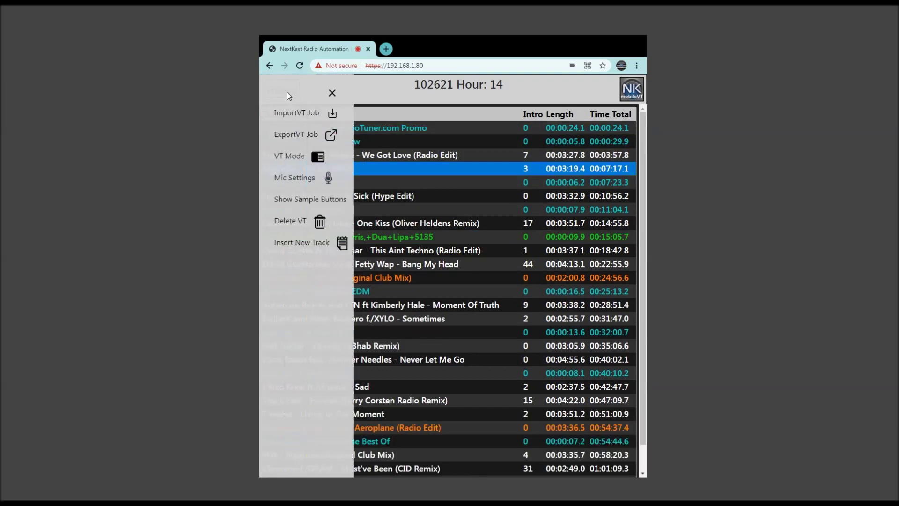
left_click(302, 243)
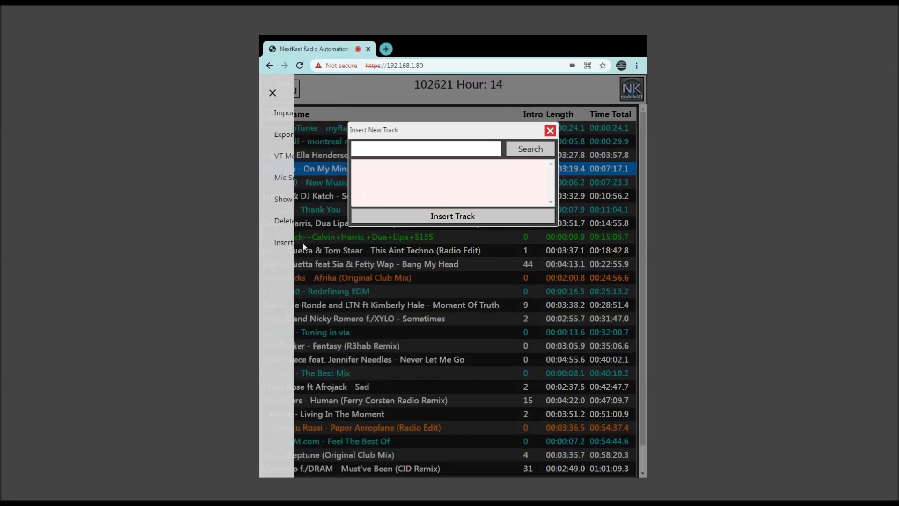
left_click(376, 150)
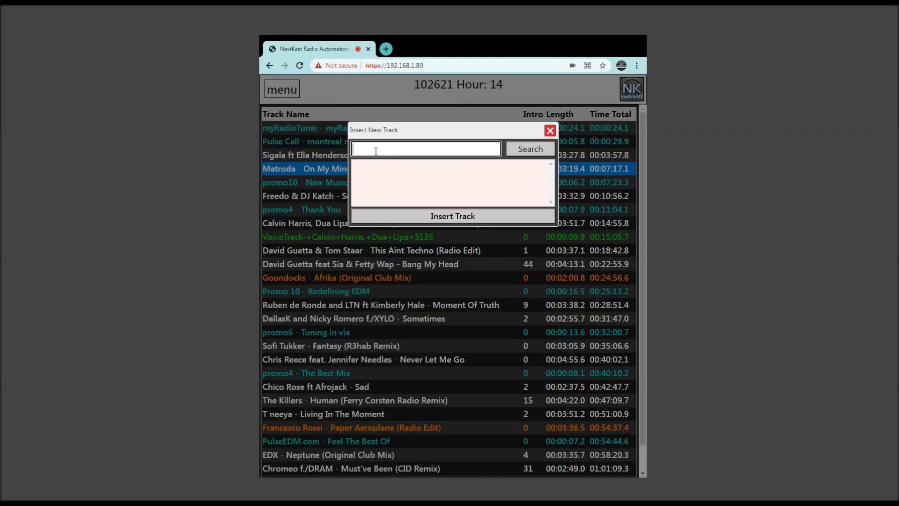
type("new")
left_click(520, 150)
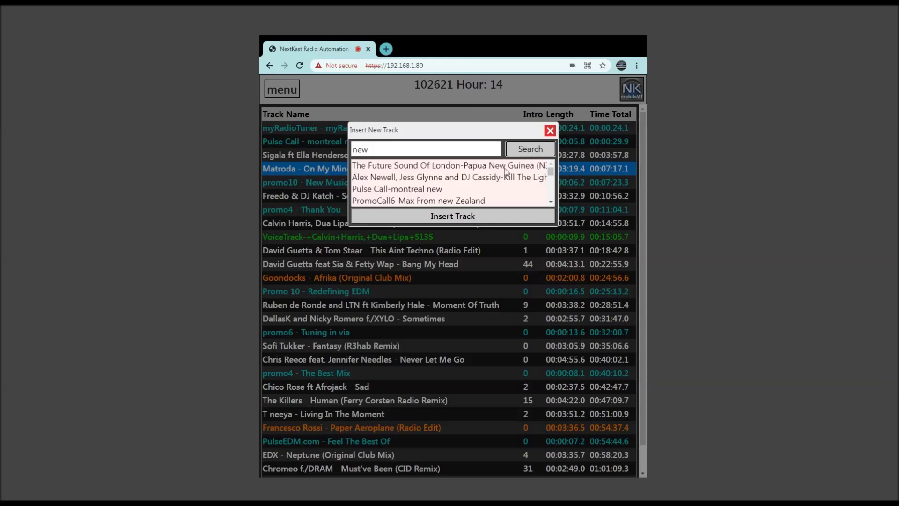
left_click(382, 176)
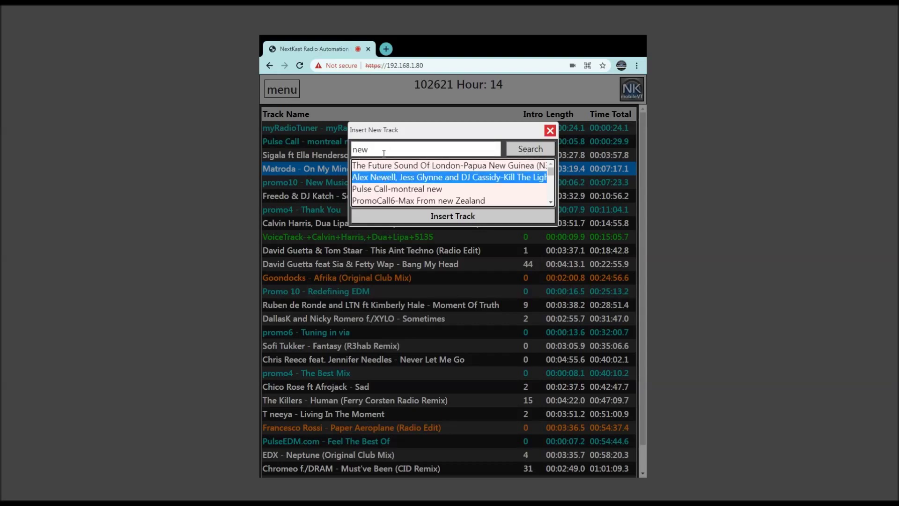
left_click(436, 216)
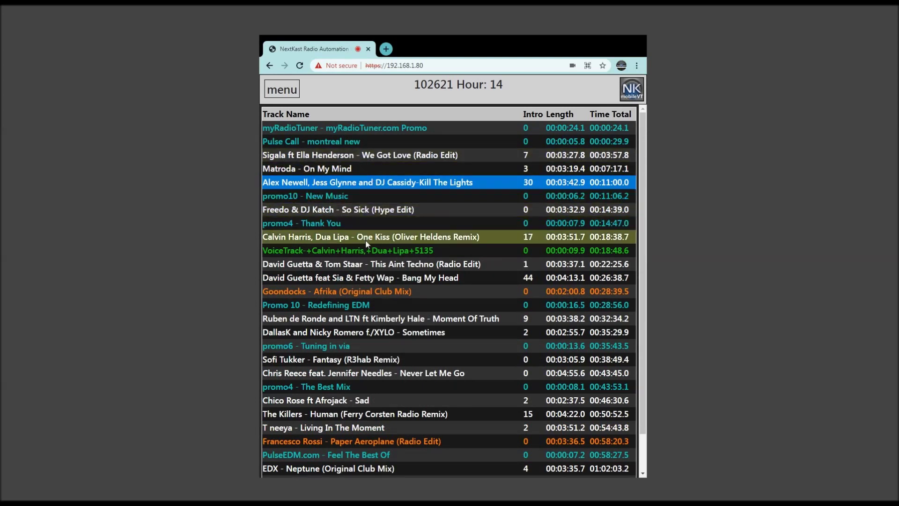
Step: Show the sample effect buttons to examine their available slots and volume, and close them again
left_click(282, 91)
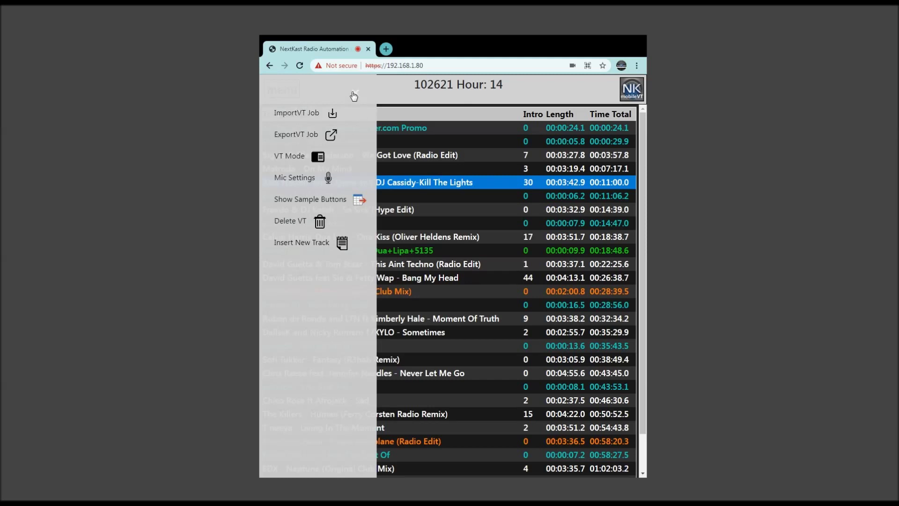
left_click(334, 202)
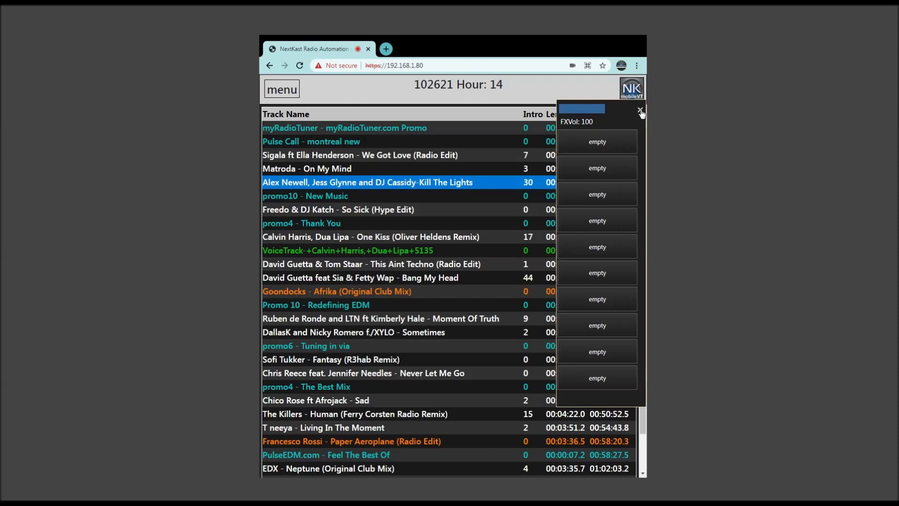
left_click(640, 111)
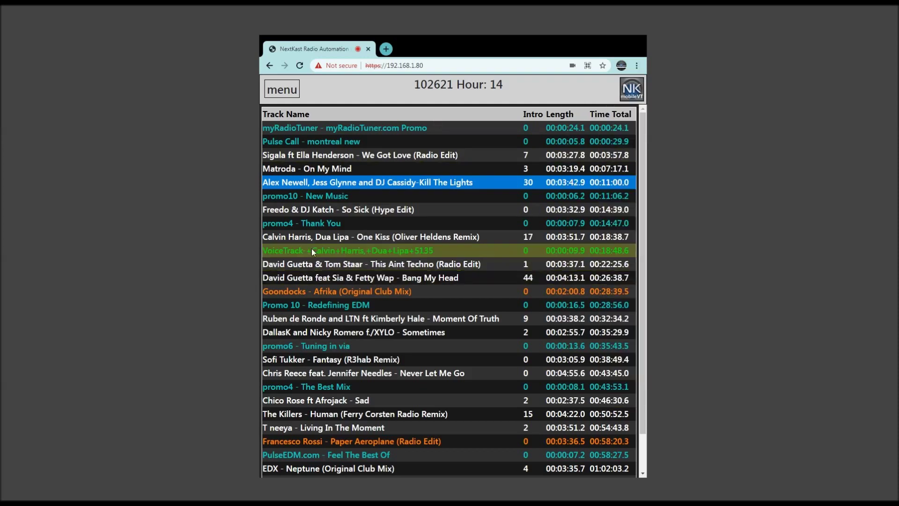
Step: Export the edited voice track job for hour 14 of 102621 back to the host
left_click(280, 90)
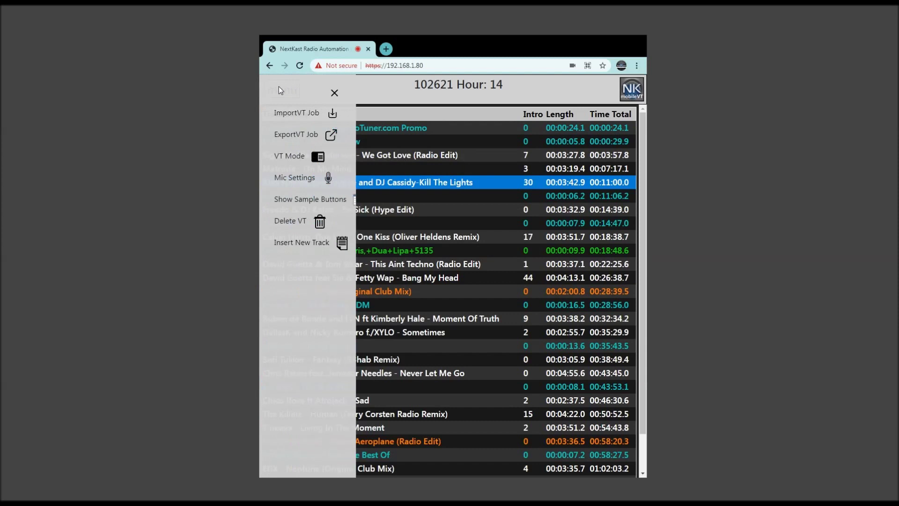
left_click(290, 135)
left_click(445, 224)
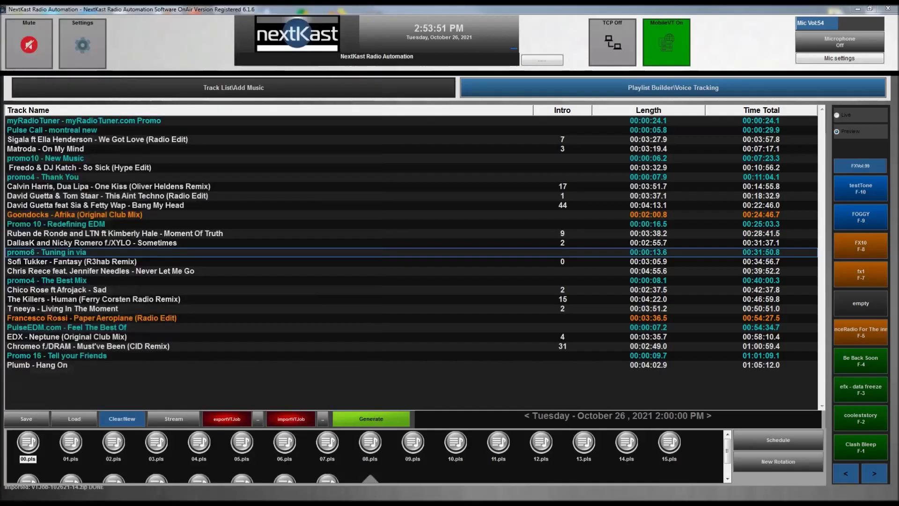
Step: Switch to the NextKast desktop application, reload playlist 14.pls and select the voice track after One Kiss to inspect its transition
left_click(627, 444)
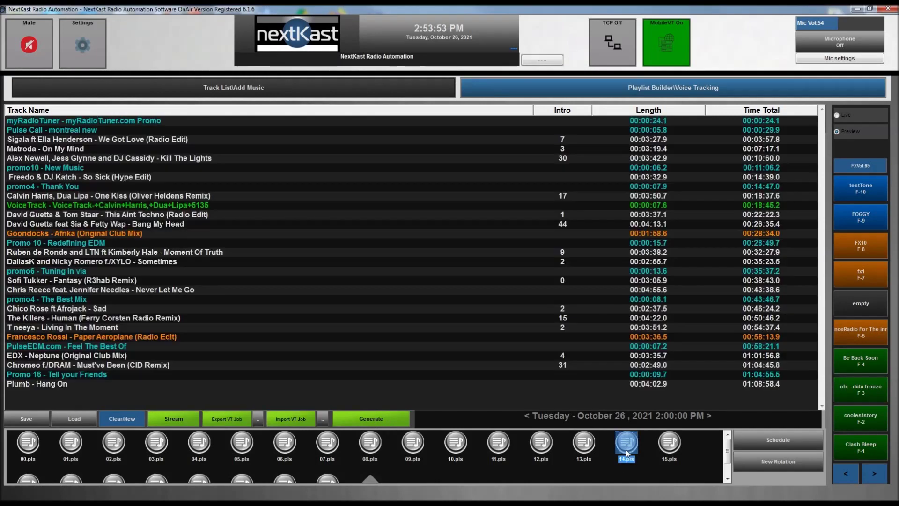
left_click(173, 207)
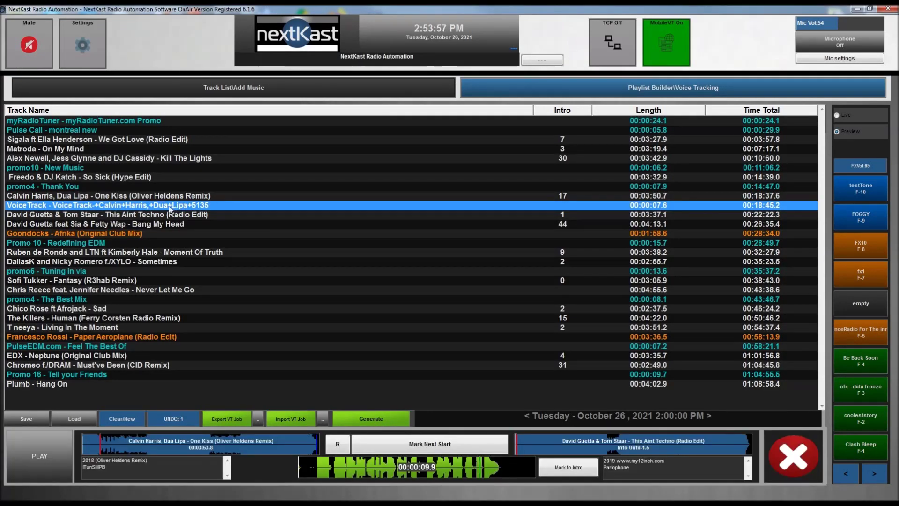